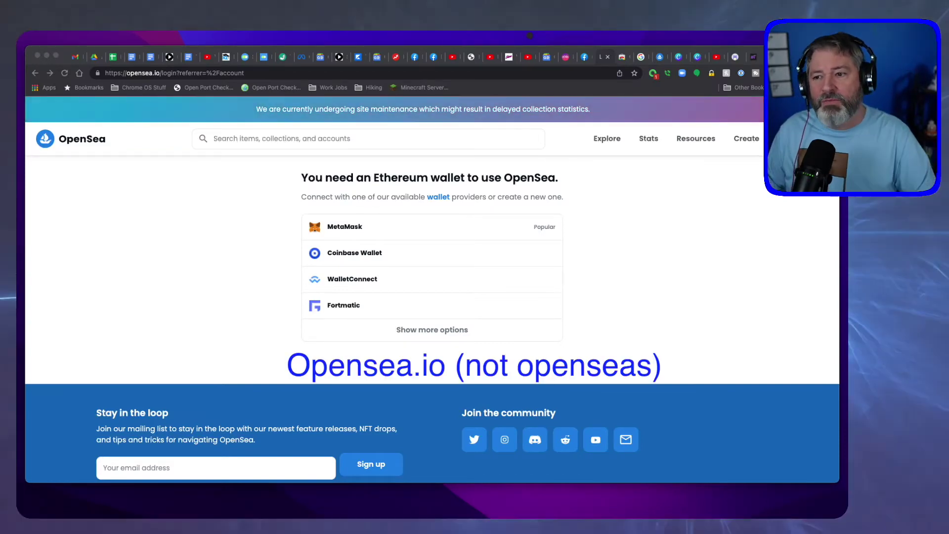
# - Connect Coinbase Wallet and upload AncientStairwayToHeaven as the profile banner
pyautogui.click(358, 263)
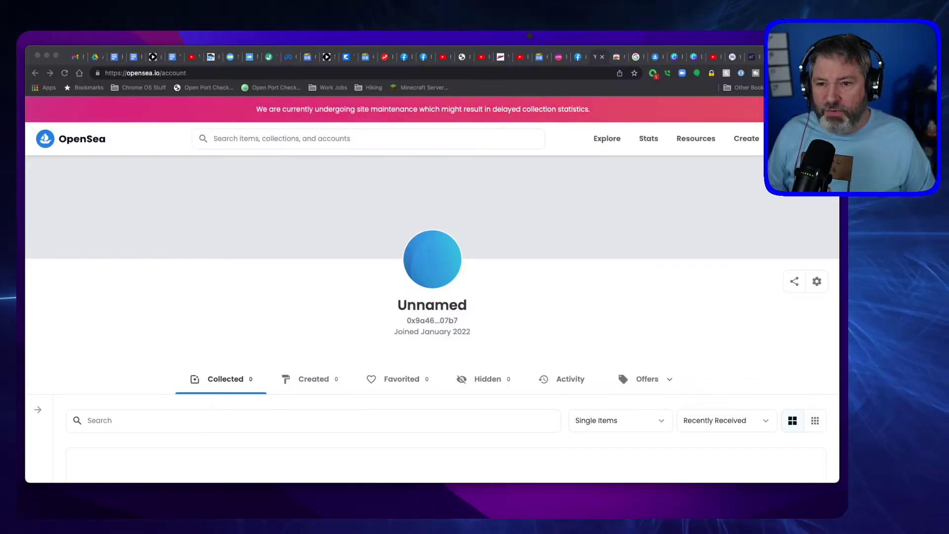
pyautogui.click(107, 247)
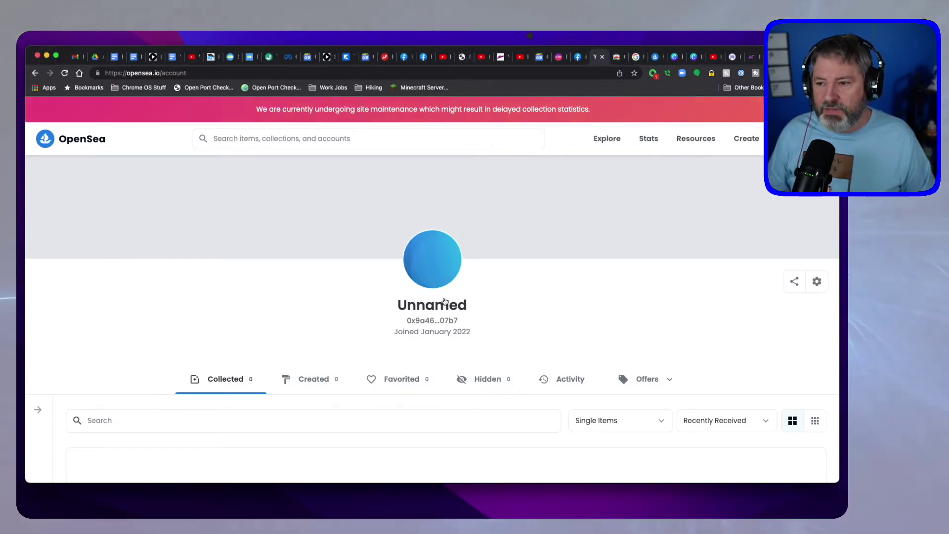
pyautogui.click(432, 261)
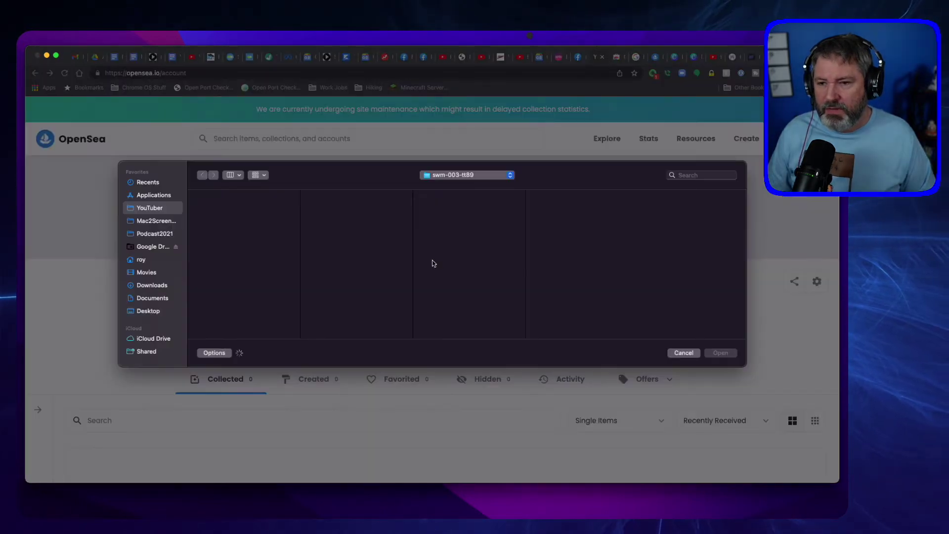
pyautogui.click(236, 211)
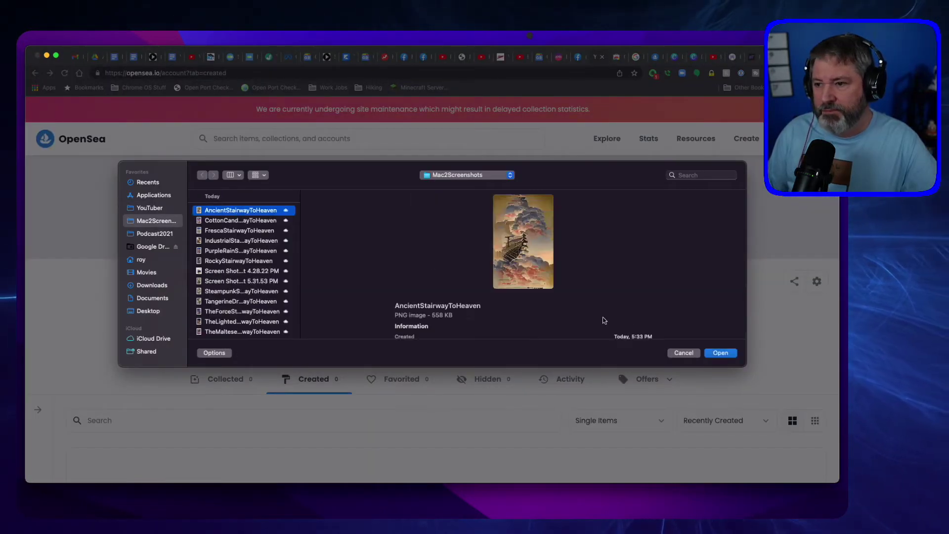
pyautogui.click(712, 353)
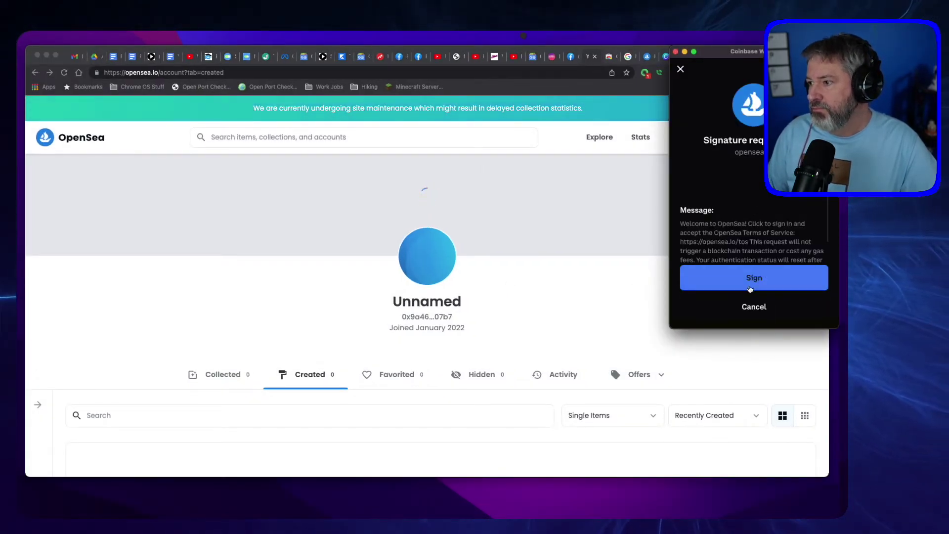
# - Approve the wallet sign-in and set CottonCandyStairwayToHeaven as the profile picture
pyautogui.click(749, 279)
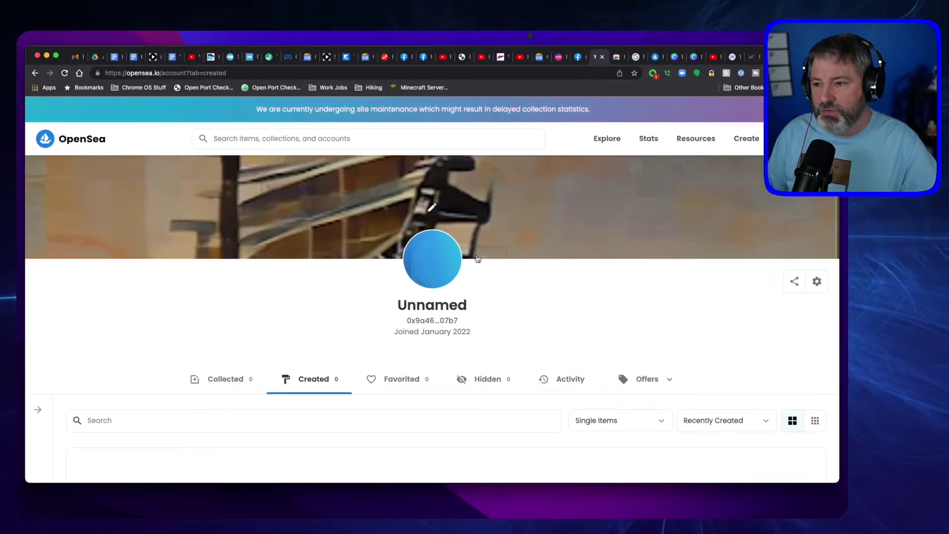
pyautogui.click(433, 267)
pyautogui.click(250, 220)
pyautogui.click(713, 352)
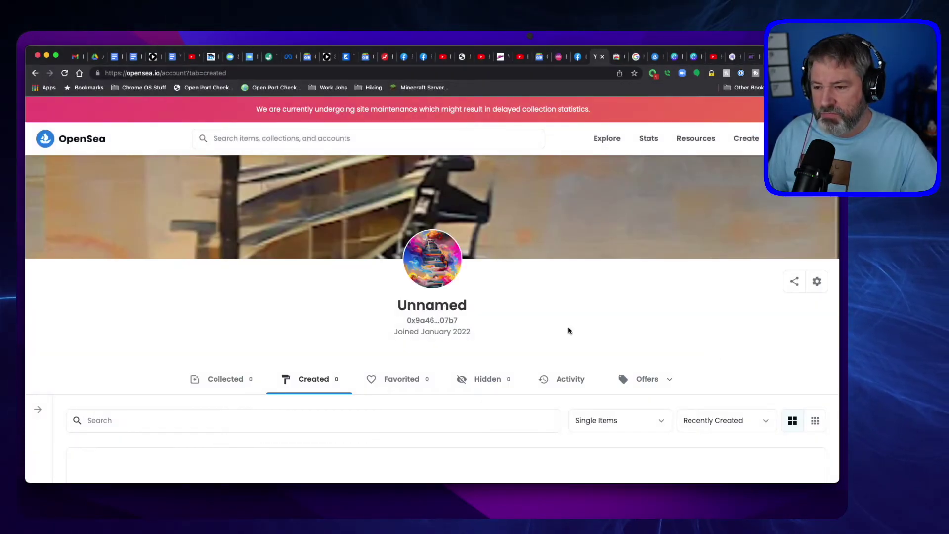
pyautogui.scroll(-3, 328, 318)
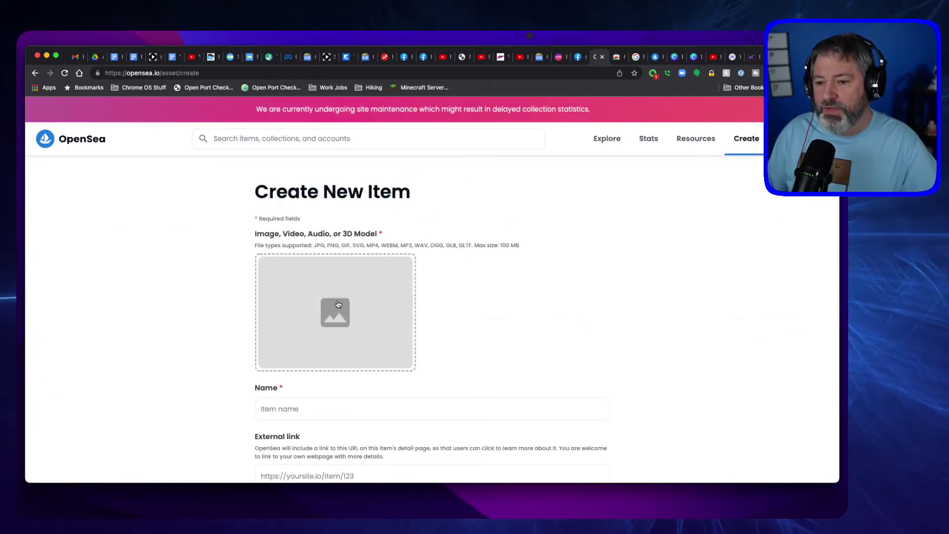
# - Upload the AncientStairwayToHeaven image as the new item's media
pyautogui.click(338, 304)
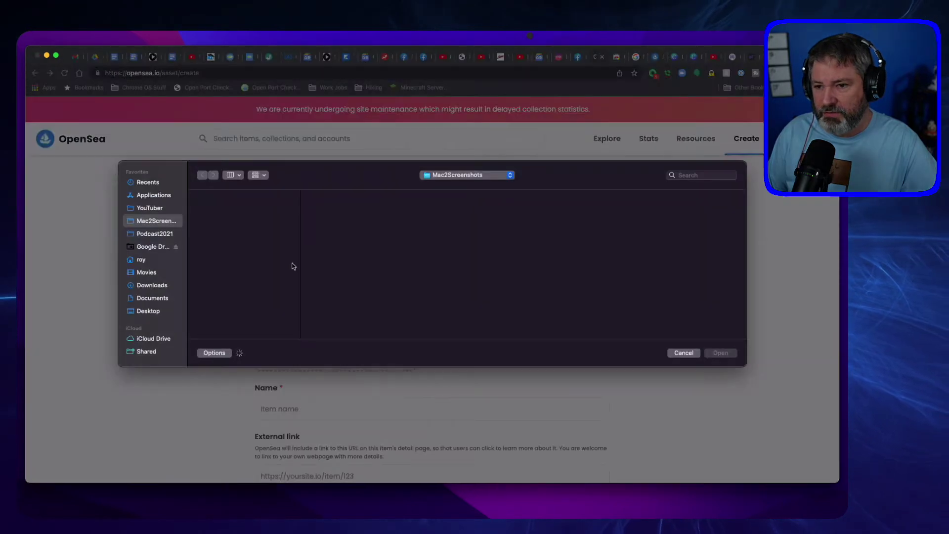
pyautogui.click(243, 210)
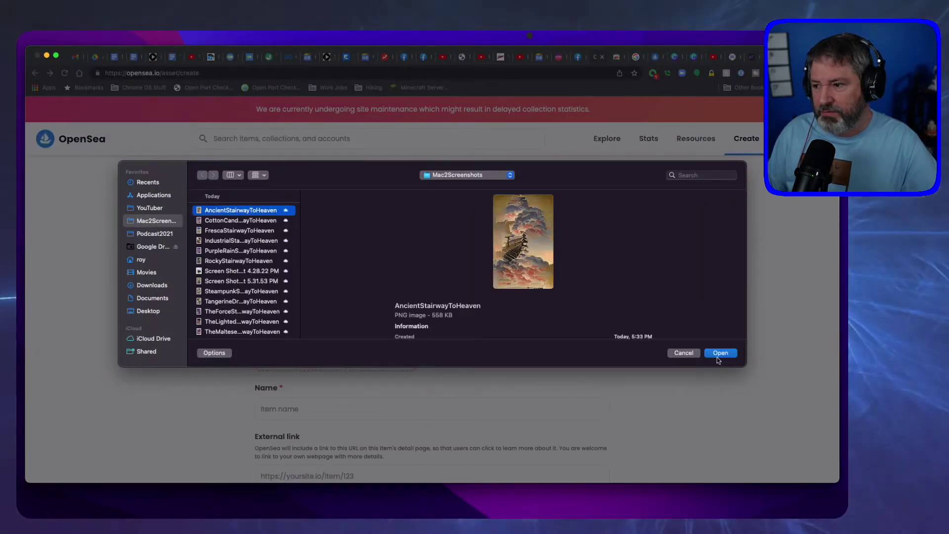
pyautogui.click(716, 355)
pyautogui.scroll(-5, 535, 350)
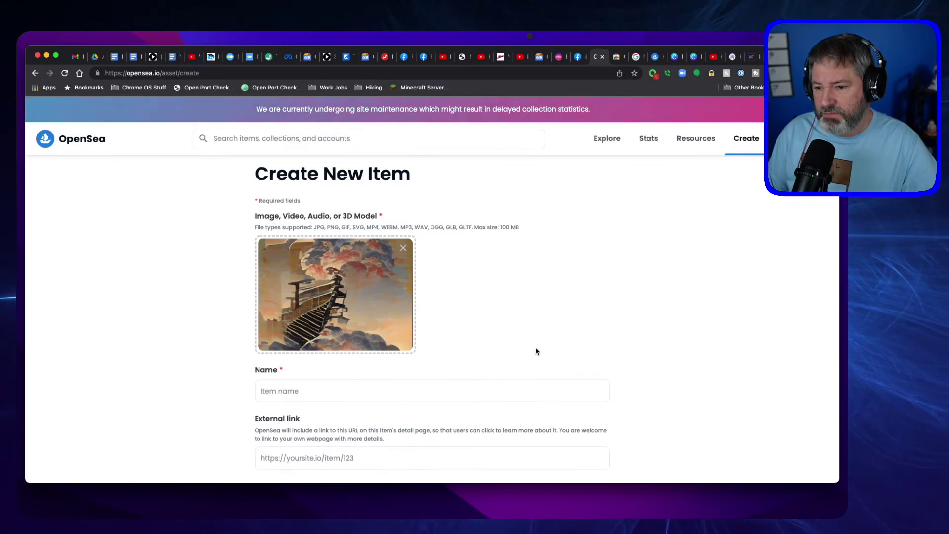
# - Name the item 'Ancient Stairway to Heaven' and fill in its series description
pyautogui.click(332, 298)
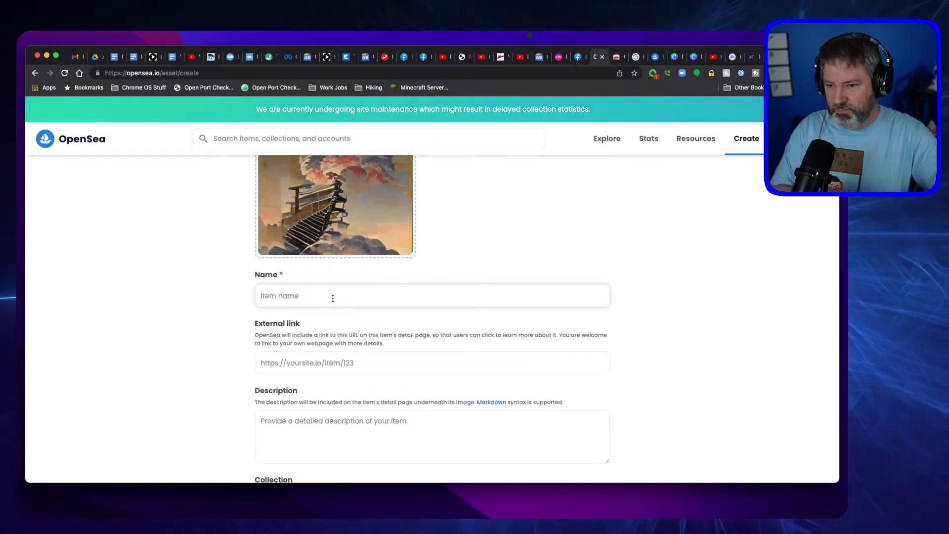
pyautogui.write('Ancient Stairway to Heaven')
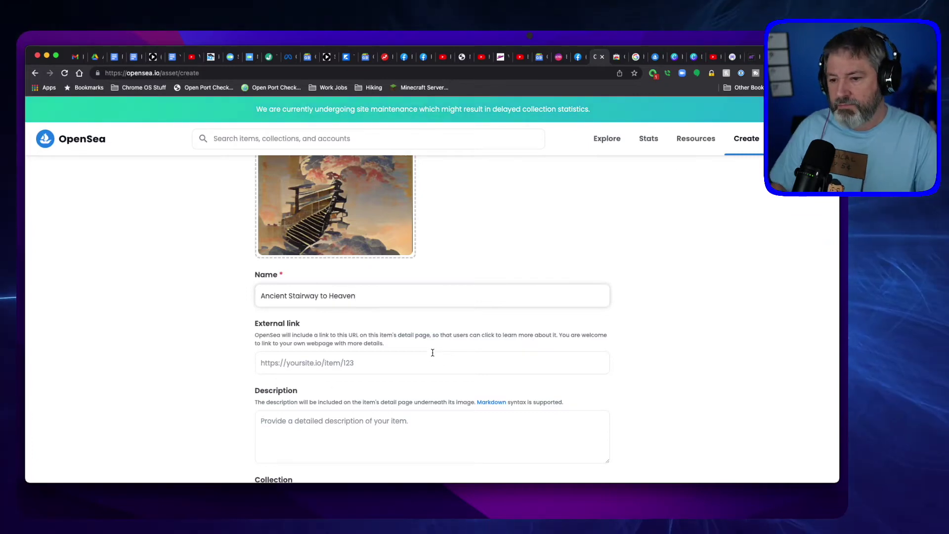
pyautogui.scroll(-5, 387, 288)
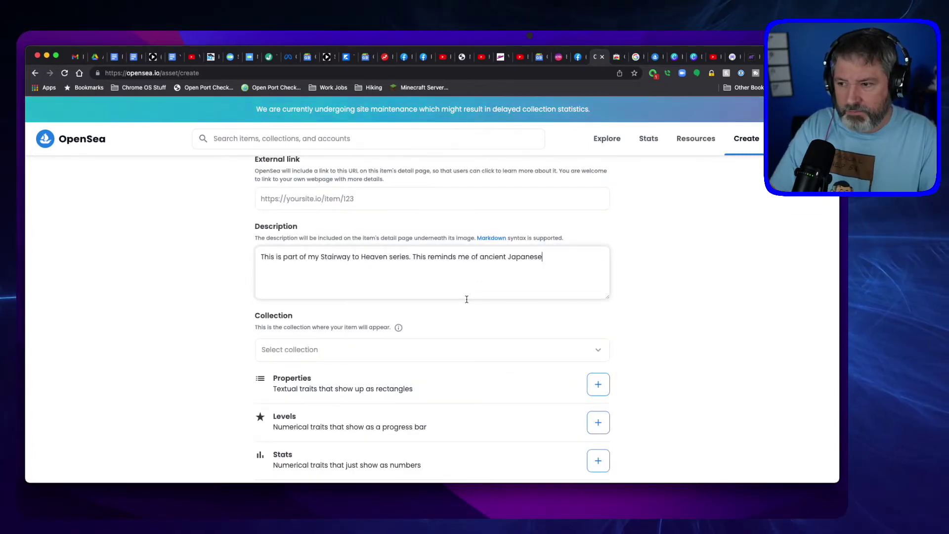
pyautogui.write('Art.')
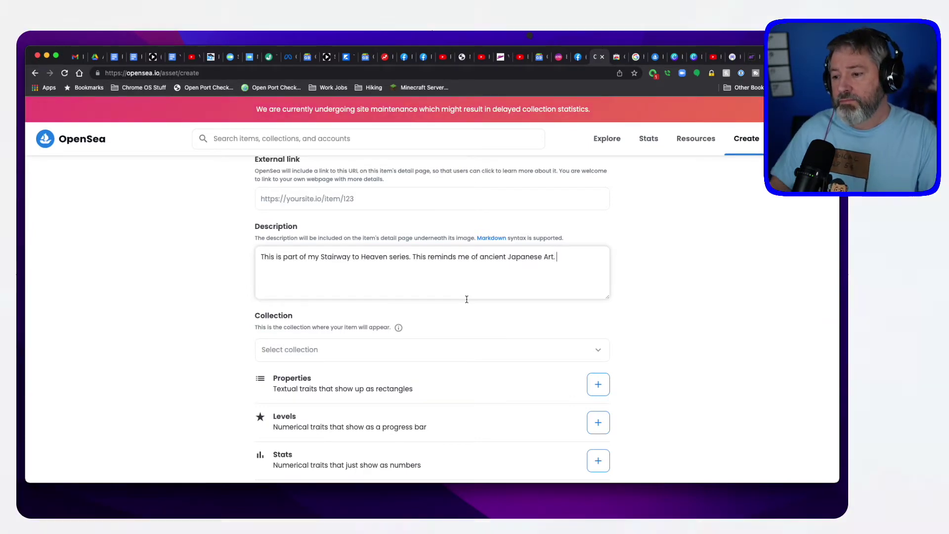
pyautogui.scroll(-2, 189, 296)
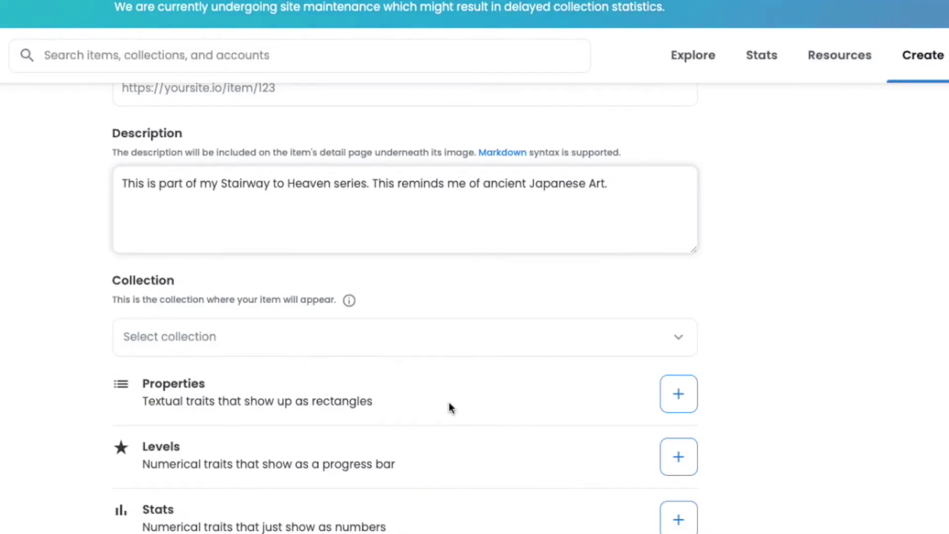
pyautogui.scroll(-4, 450, 408)
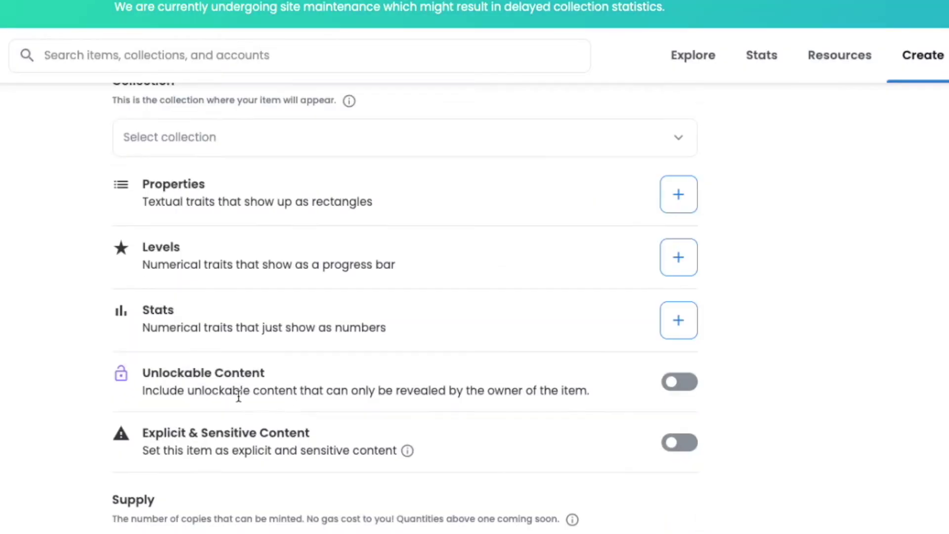
pyautogui.scroll(-3, 485, 415)
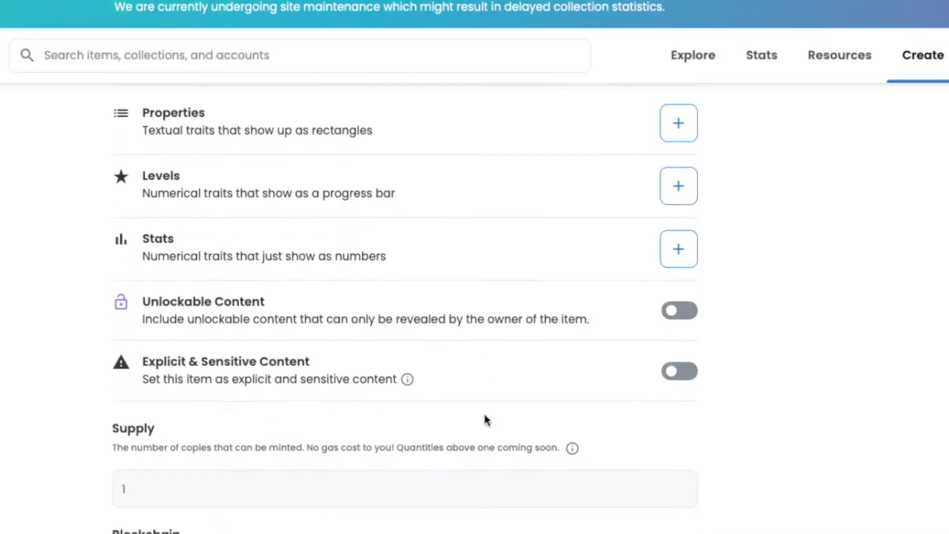
pyautogui.scroll(-3, 442, 409)
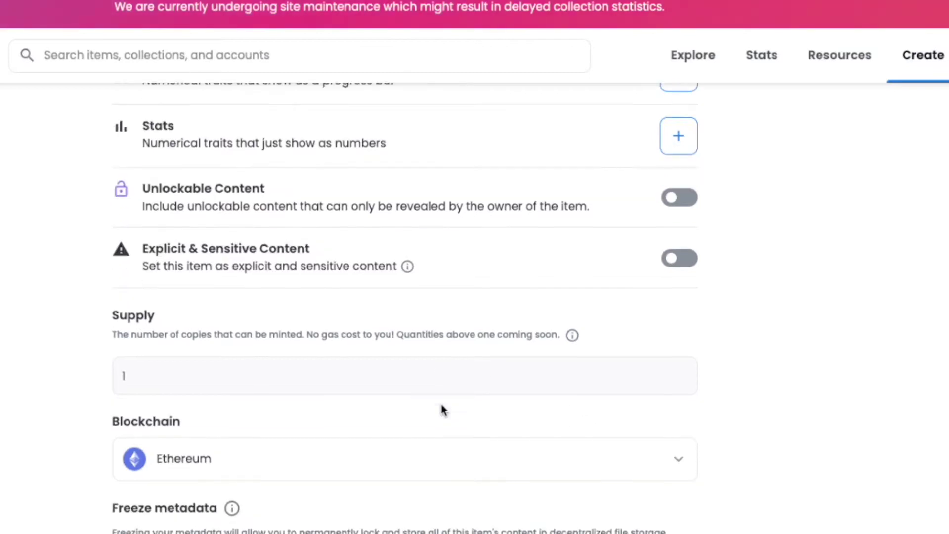
pyautogui.click(683, 404)
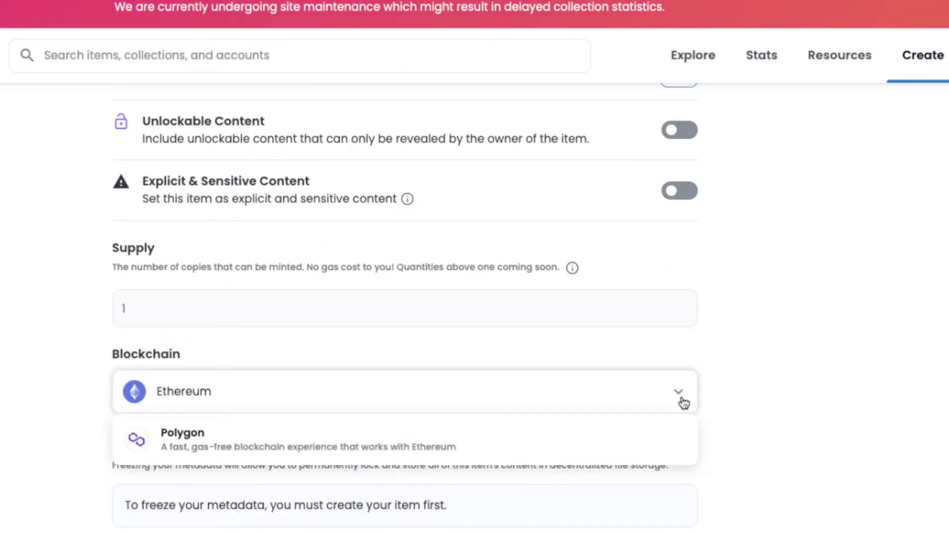
pyautogui.click(291, 447)
pyautogui.scroll(-1, 36, 402)
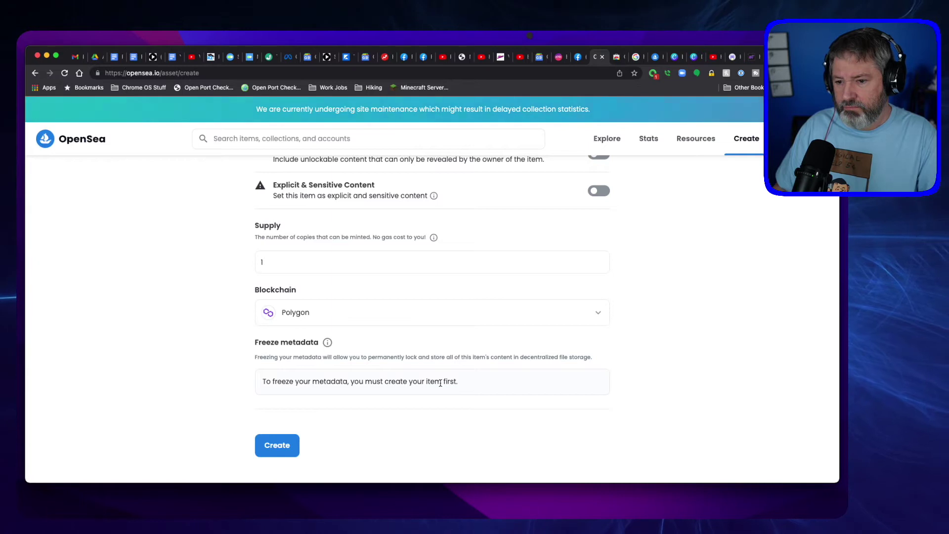
pyautogui.scroll(15, 447, 378)
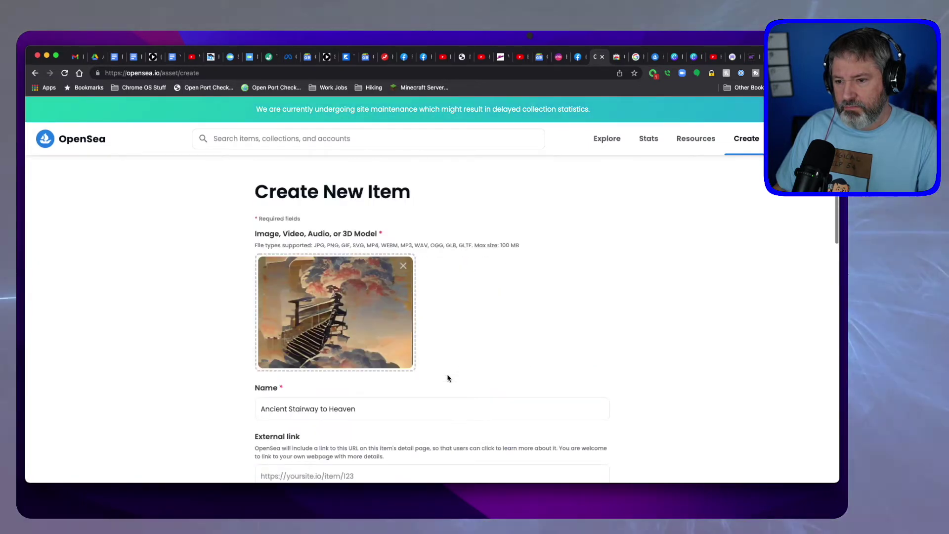
pyautogui.scroll(-3, 447, 378)
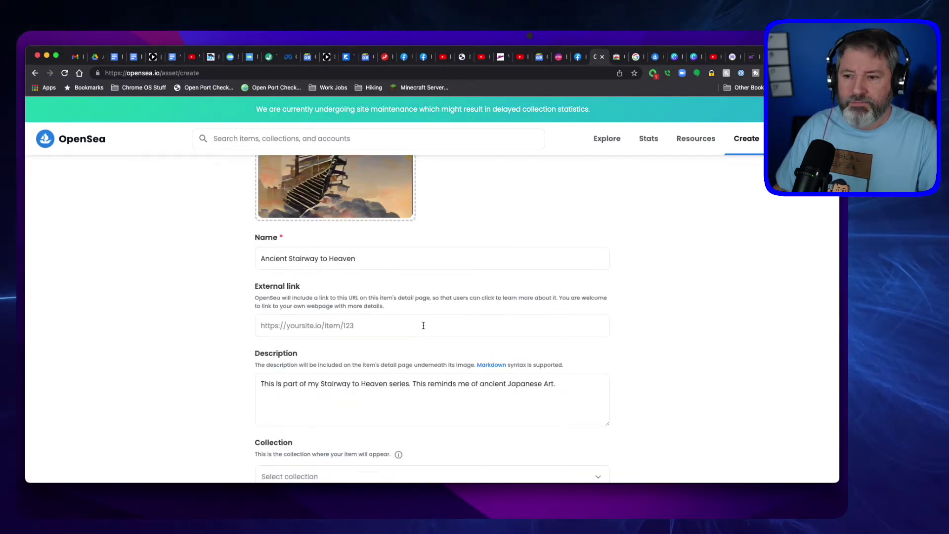
pyautogui.scroll(-15, 423, 324)
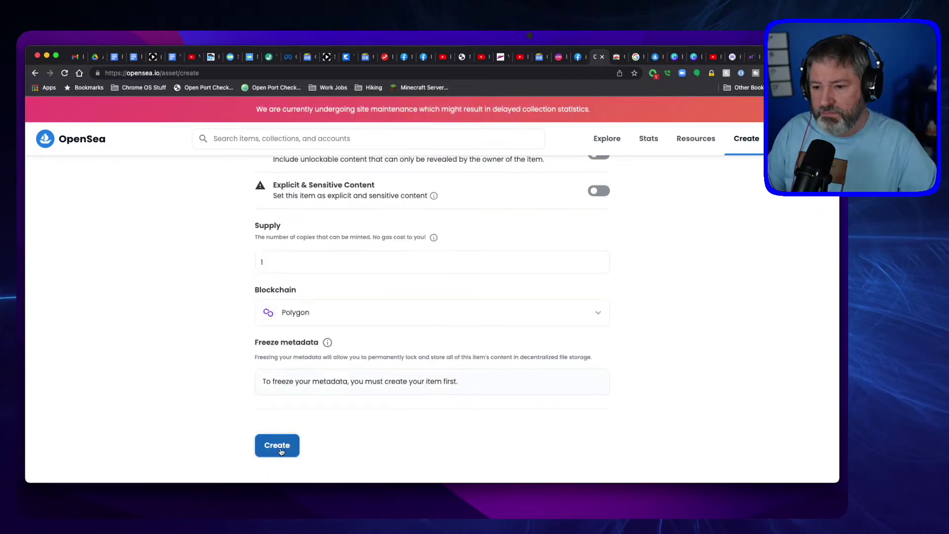
# - Mint Fresco Stairway to Heaven from the completed form, then return to a blank create form
pyautogui.click(279, 450)
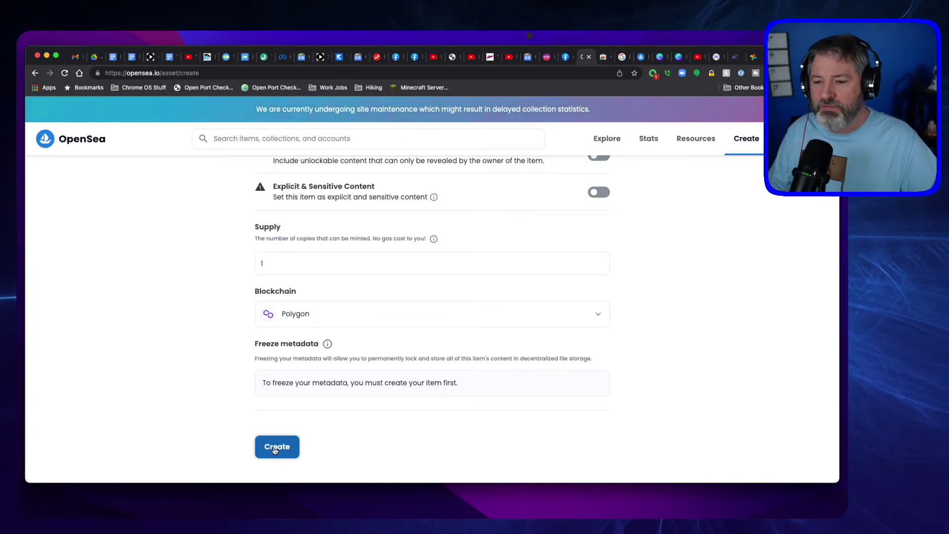
pyautogui.click(275, 448)
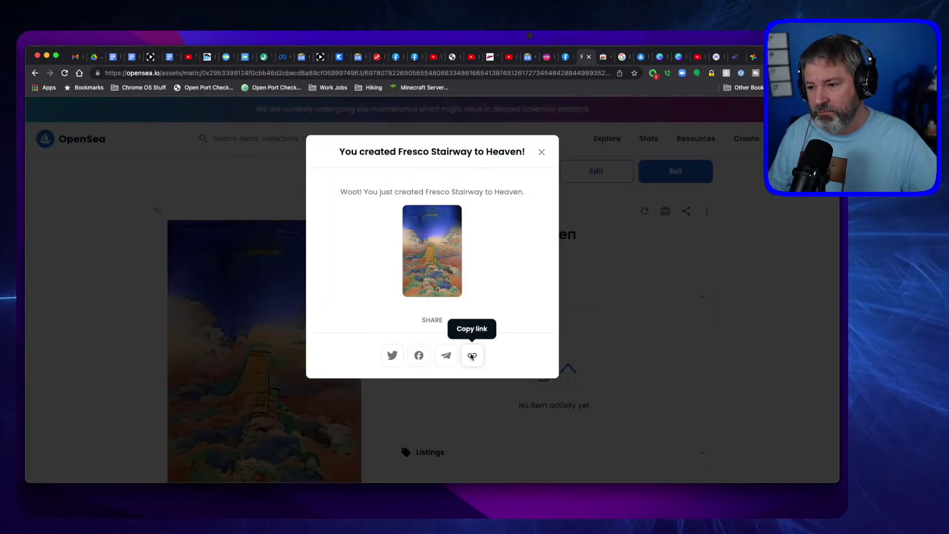
pyautogui.press('super+bracketleft')
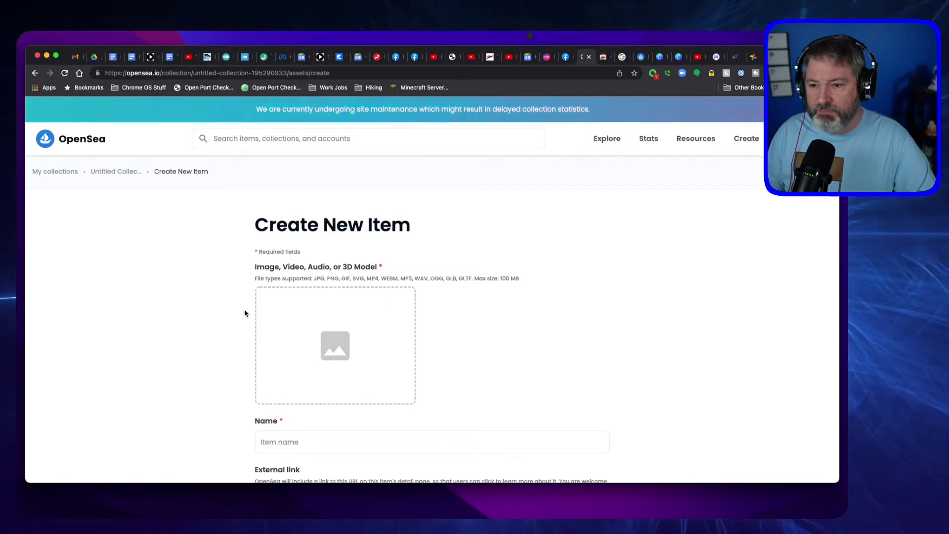
# - Give the item the Cotton Candy image, the name 'Cotton Candy Stairway to Heaven' and a cotton-candy-clouds description
pyautogui.click(267, 316)
pyautogui.doubleClick(246, 220)
pyautogui.scroll(-3, 321, 295)
pyautogui.click(322, 294)
pyautogui.write('Cotton Candy Stairway to Heaven')
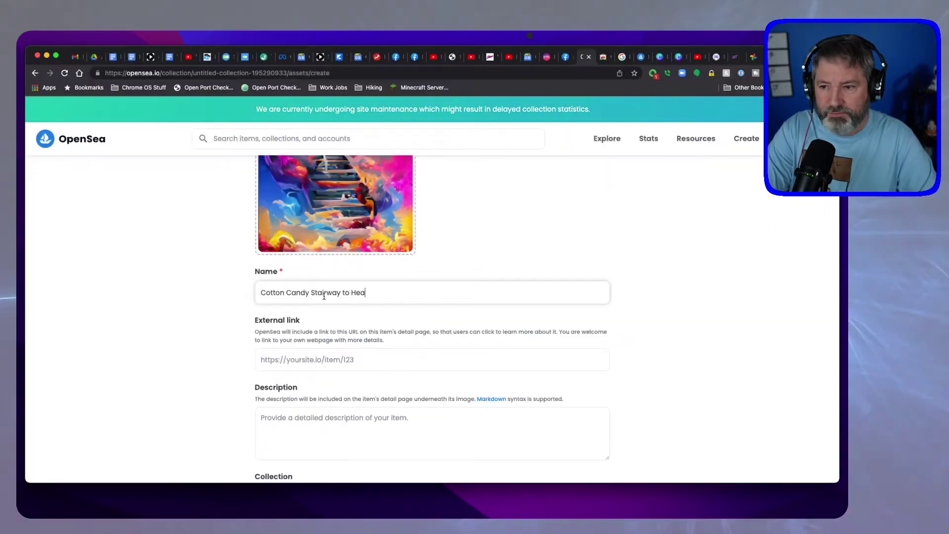
pyautogui.click(381, 429)
pyautogui.write('This stairway features fluffy cotton candy looking clou')
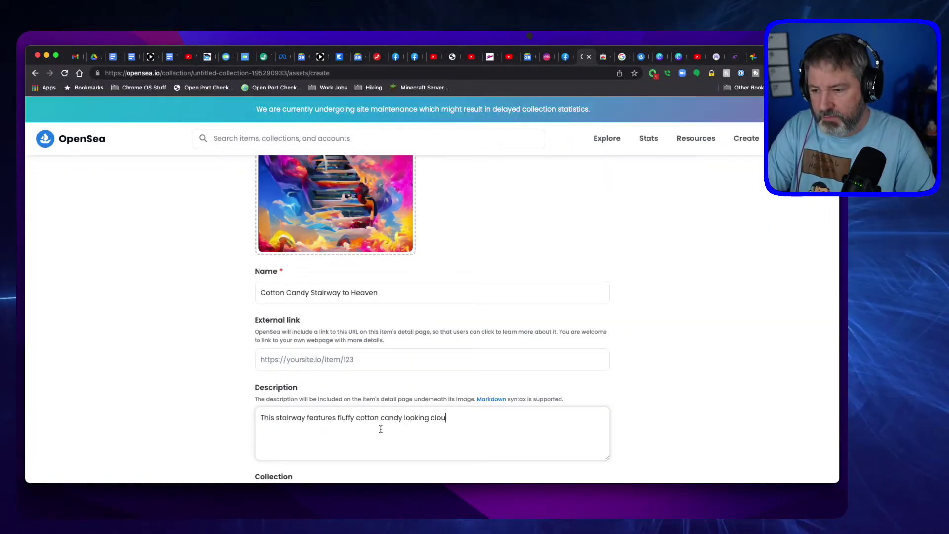
pyautogui.write('ds as the stairway descends into Heaven.')
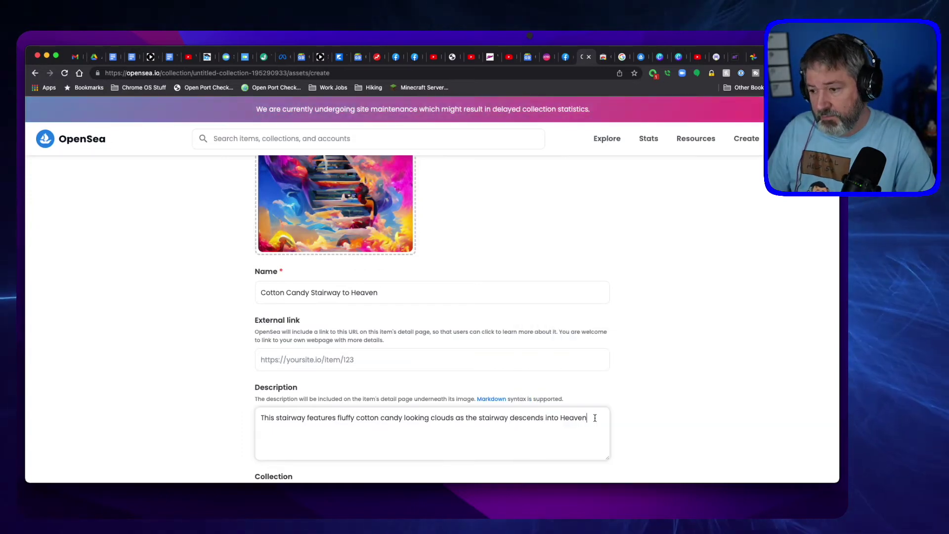
# - Switch the blockchain from Ethereum to Polygon and create the Cotton Candy Stairway to Heaven item
pyautogui.scroll(-3, 375, 365)
pyautogui.scroll(-3, 375, 364)
pyautogui.click(346, 290)
pyautogui.scroll(-6, 434, 321)
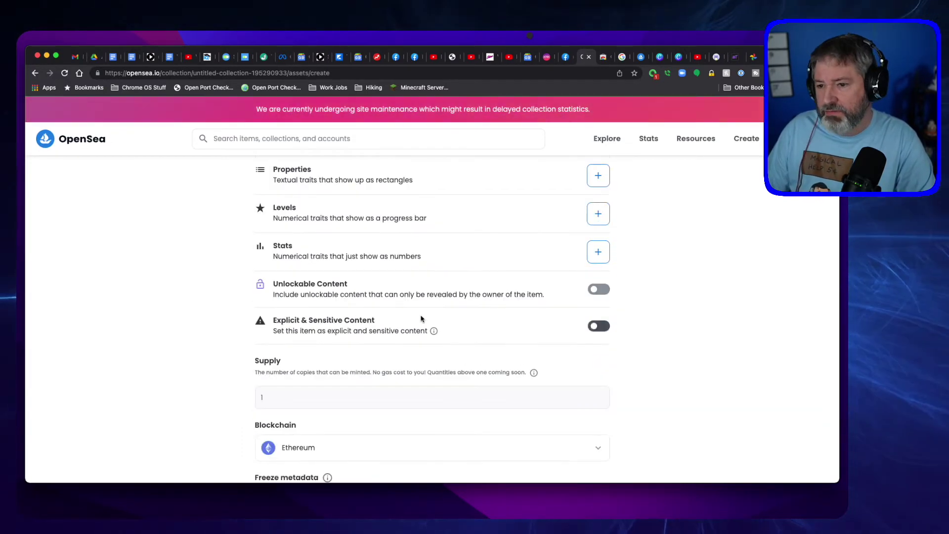
pyautogui.click(364, 321)
pyautogui.click(306, 340)
pyautogui.click(277, 445)
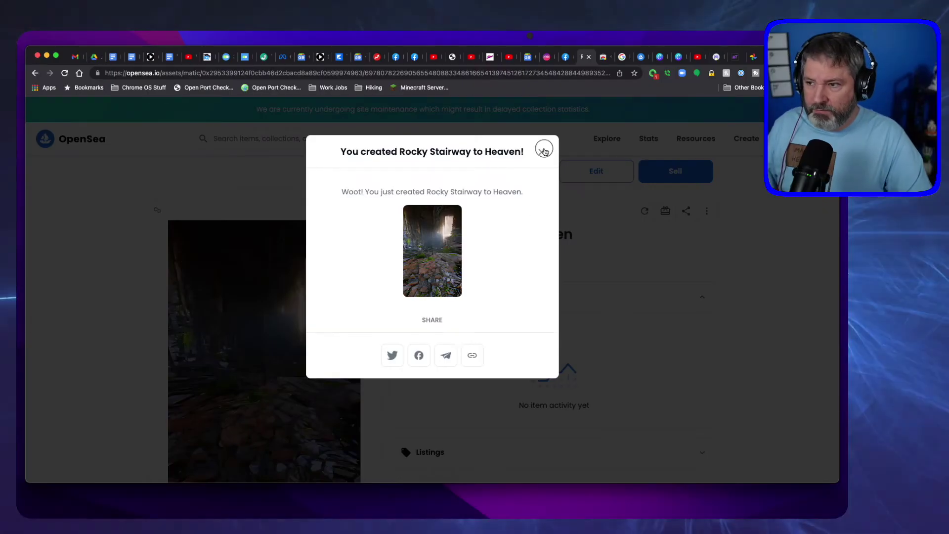
# - Dismiss the Rocky Stairway to Heaven confirmation and open Profile Settings
pyautogui.click(541, 151)
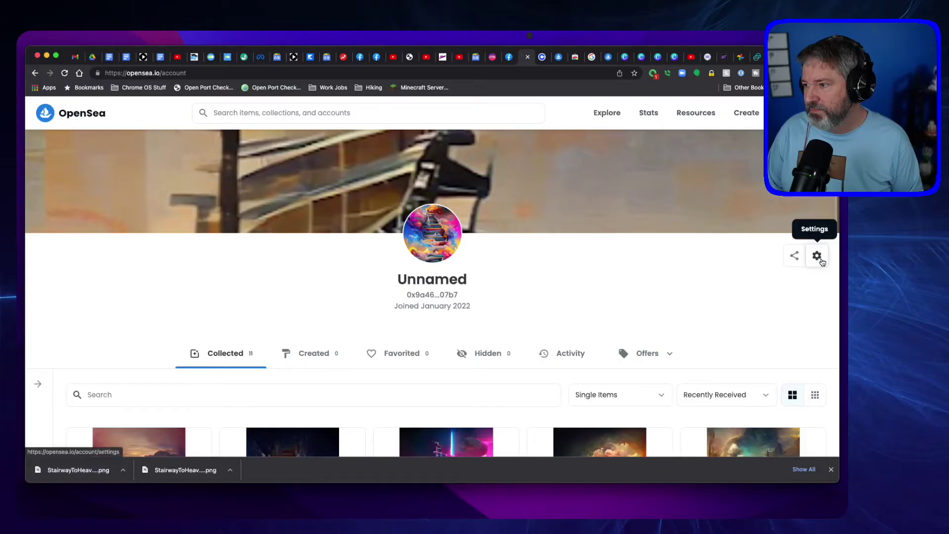
pyautogui.click(818, 257)
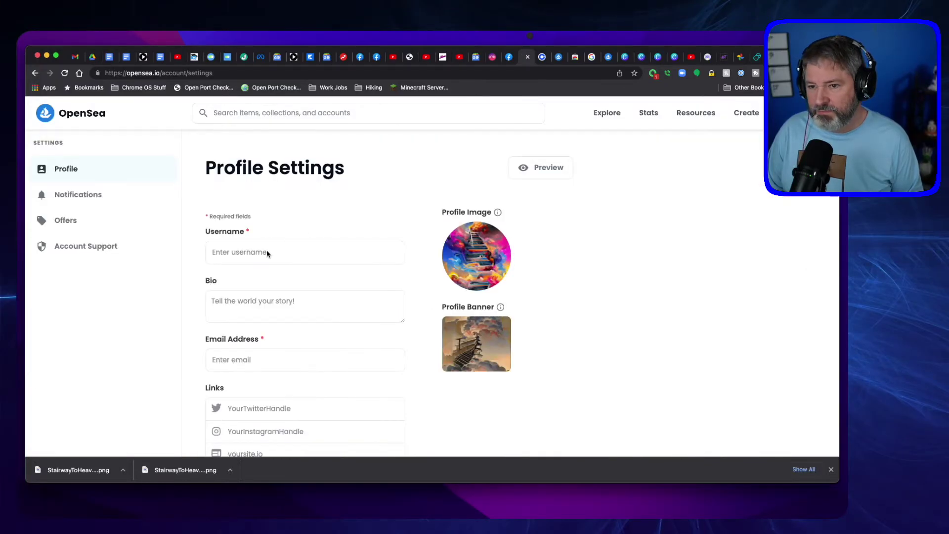
# - Enter the profile username, correcting typos, and the bio 'A YouTuber who does stuff with NFTs.'
pyautogui.click(267, 253)
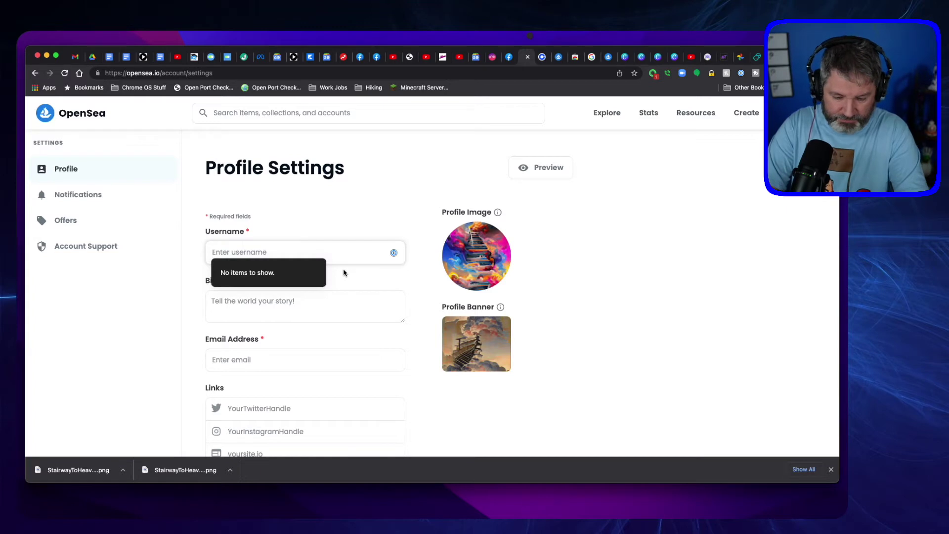
pyautogui.write('tech')
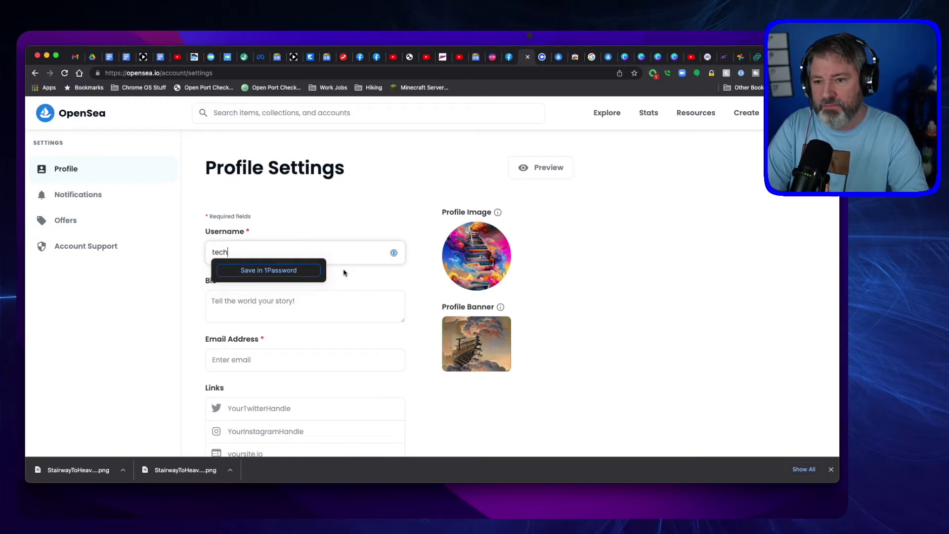
pyautogui.press('BackSpace')
pyautogui.press('BackSpace')
pyautogui.write('Tech')
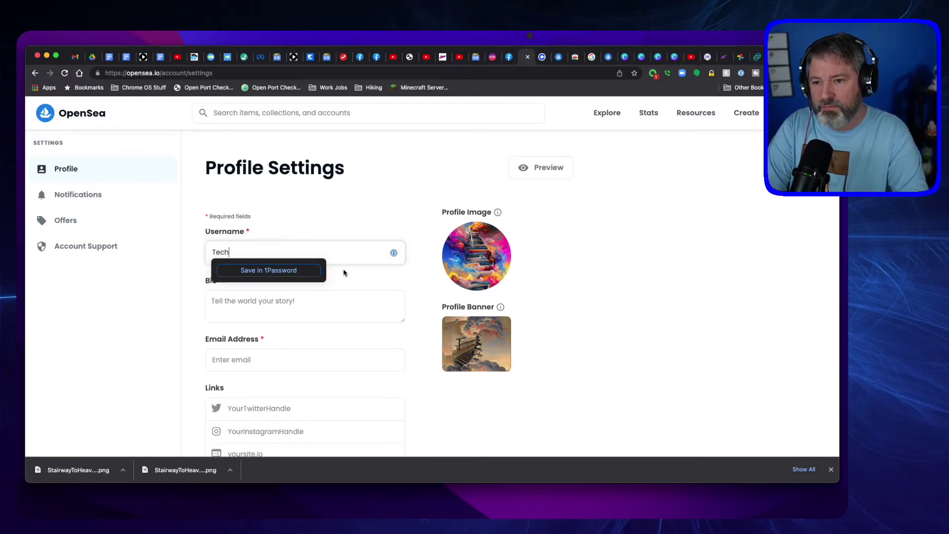
pyautogui.write(' T')
pyautogui.press('BackSpace')
pyautogui.press('BackSpace')
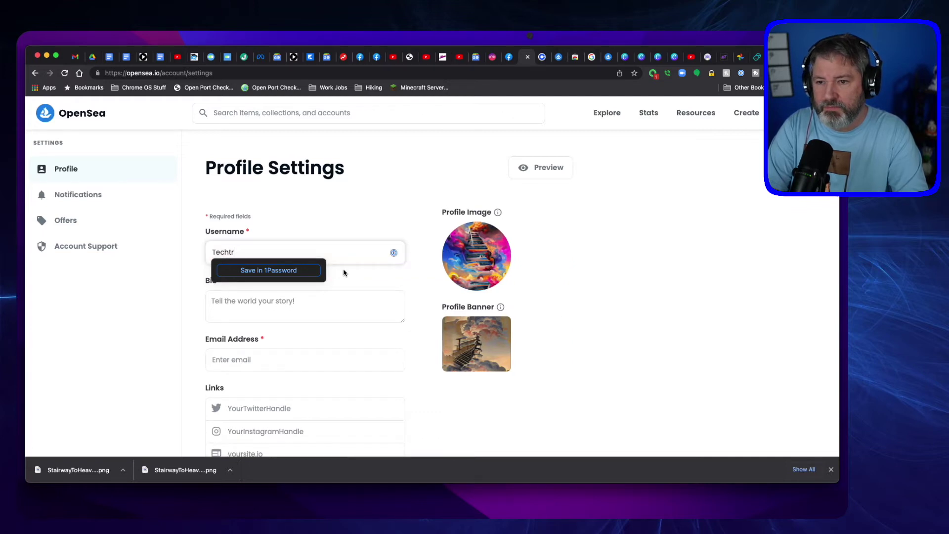
pyautogui.press('Tab')
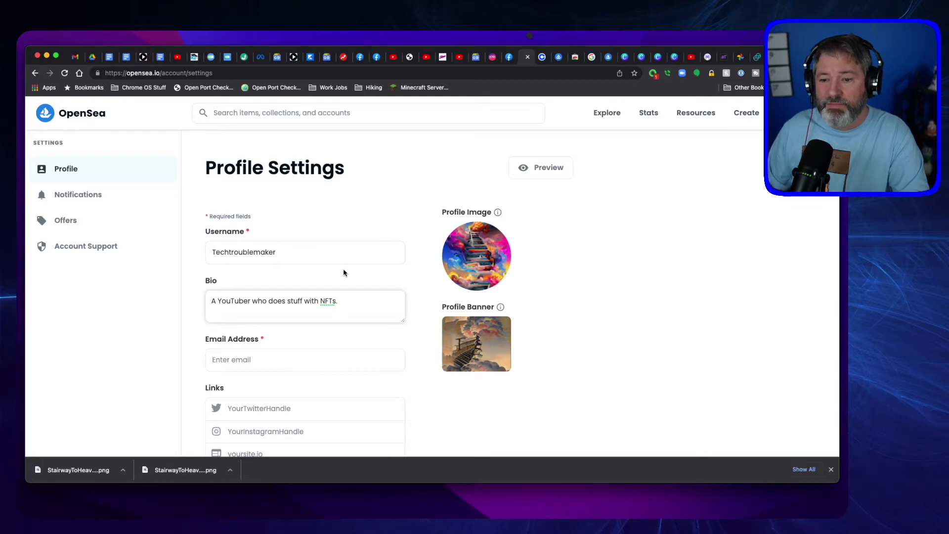
pyautogui.scroll(-2, 148, 303)
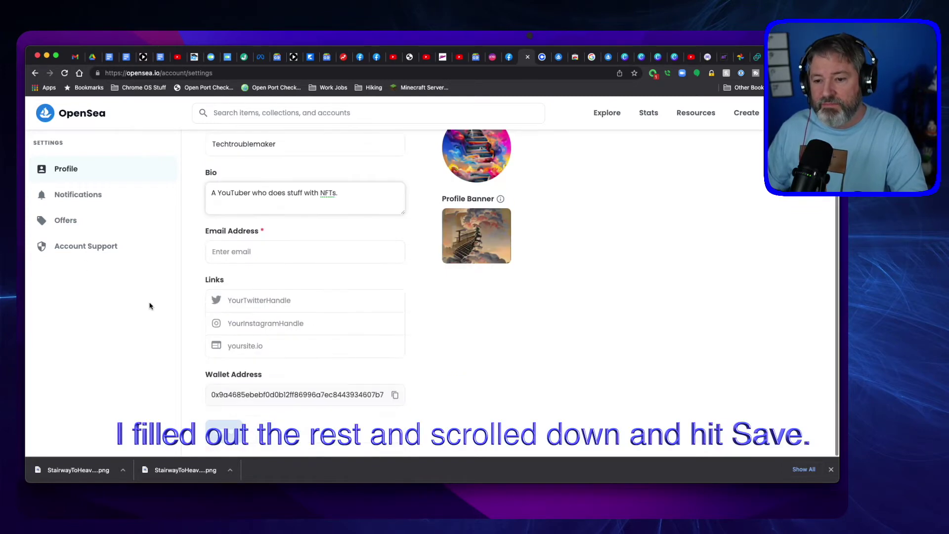